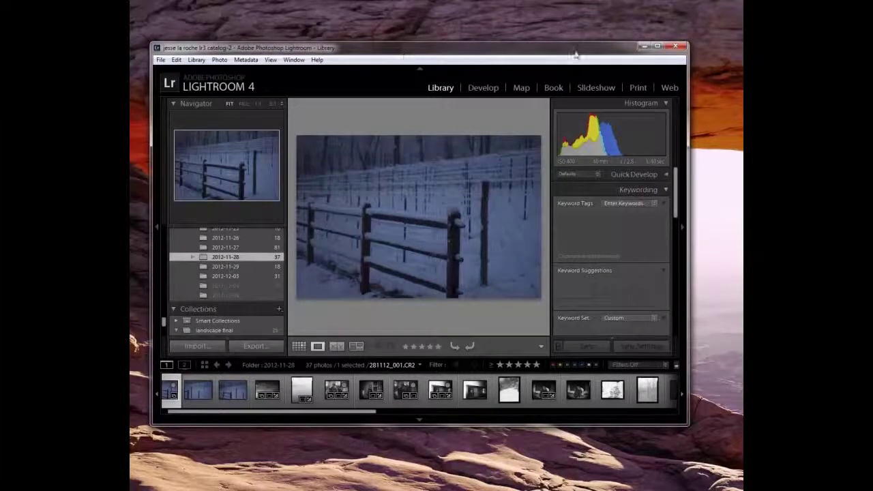
Maximize the Lightroom window so the Library view of the snowy fence photo fills the screen
left_click(657, 47)
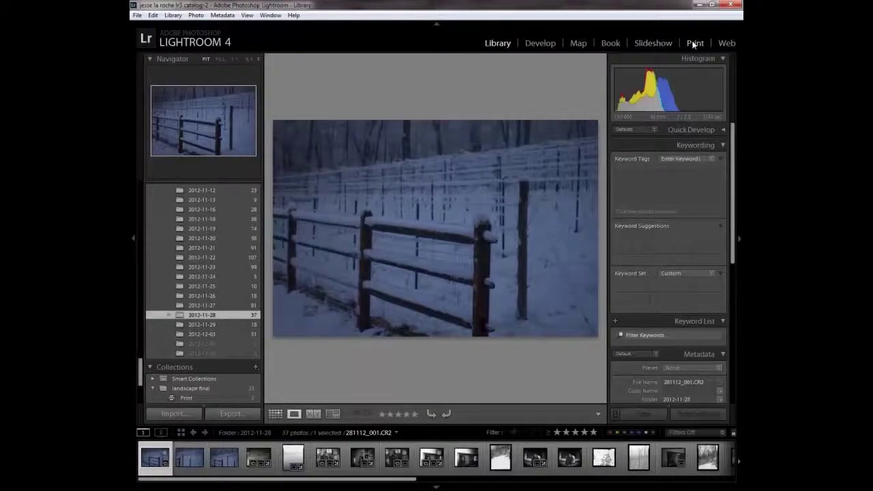
Switch to the Print module and turn on Solo Mode for the side panels
left_click(694, 44)
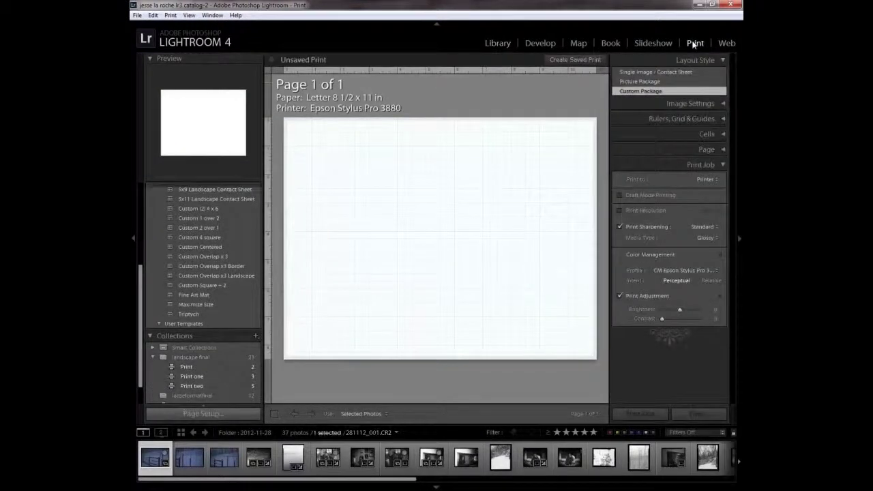
right_click(626, 117)
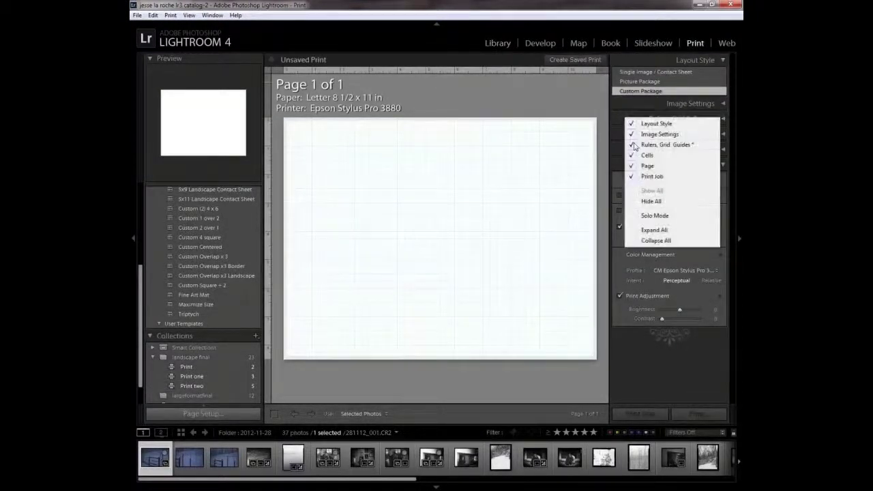
left_click(645, 217)
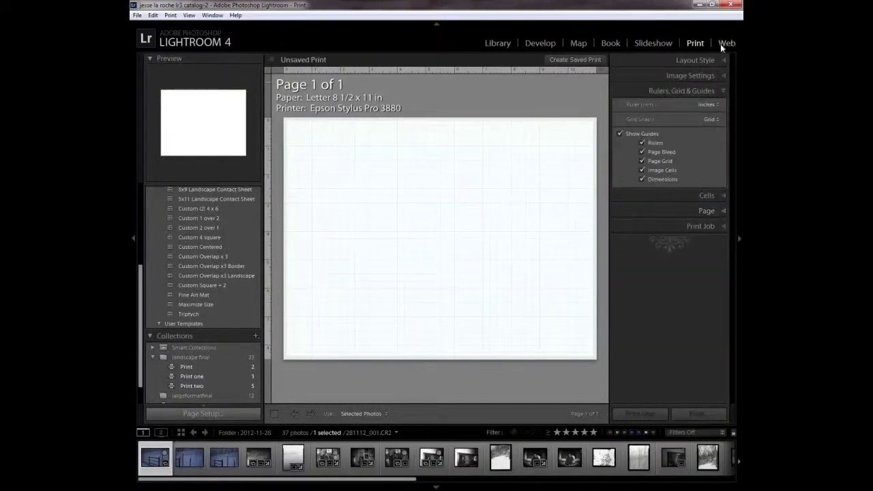
Review Layout Style, Image Settings, Rulers/Grid/Guides, Cells and Page panels, ending on Print Job
left_click(722, 59)
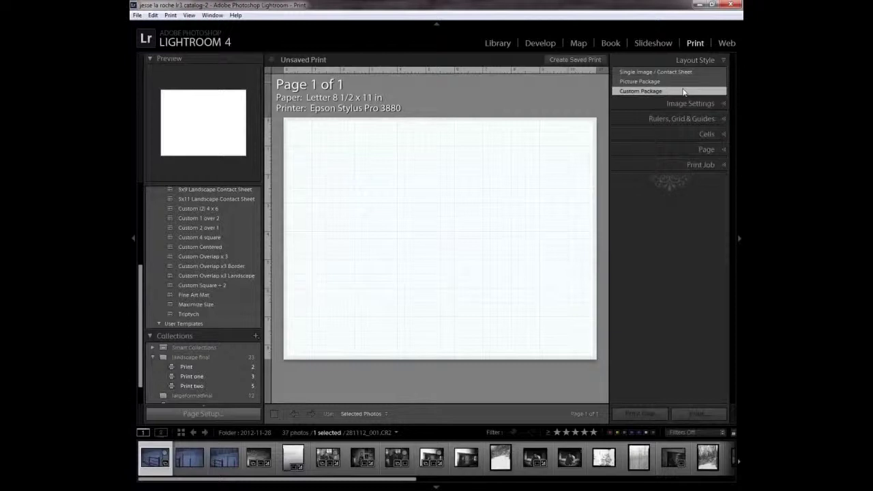
left_click(723, 103)
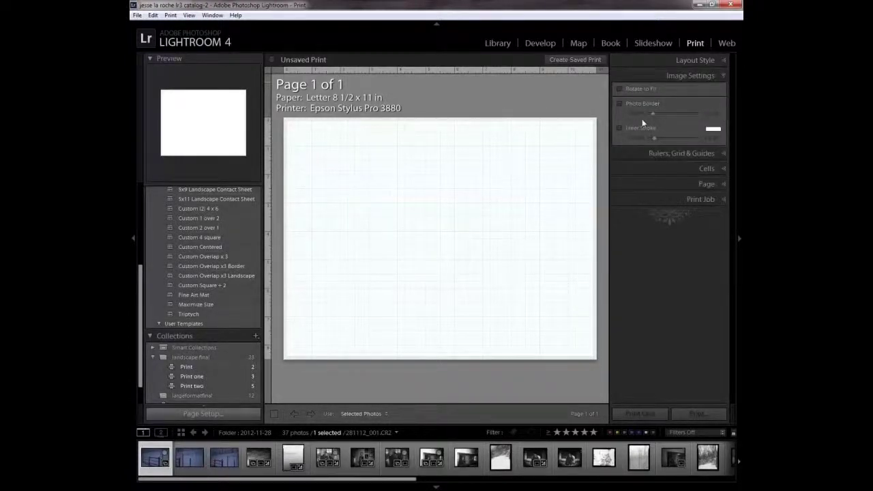
left_click(725, 154)
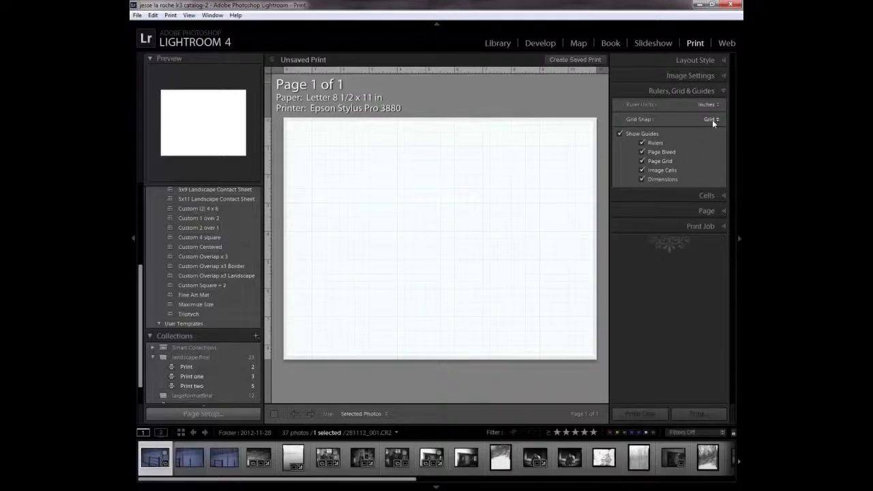
left_click(721, 91)
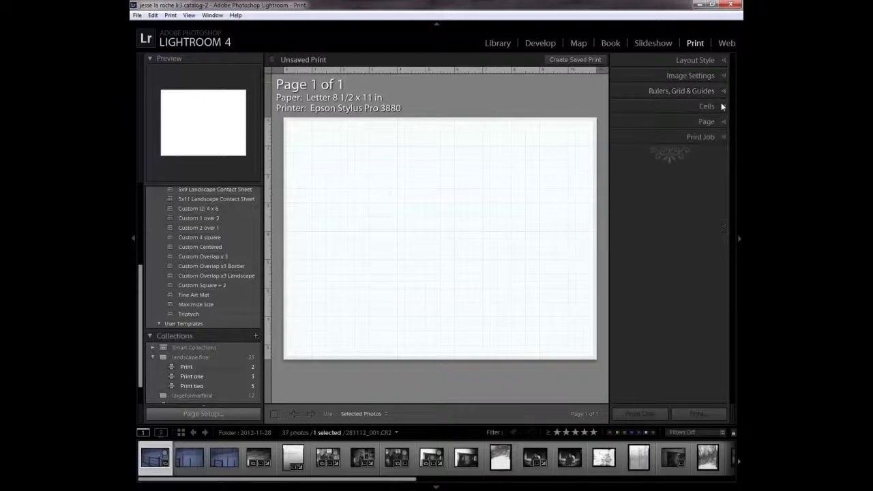
left_click(722, 106)
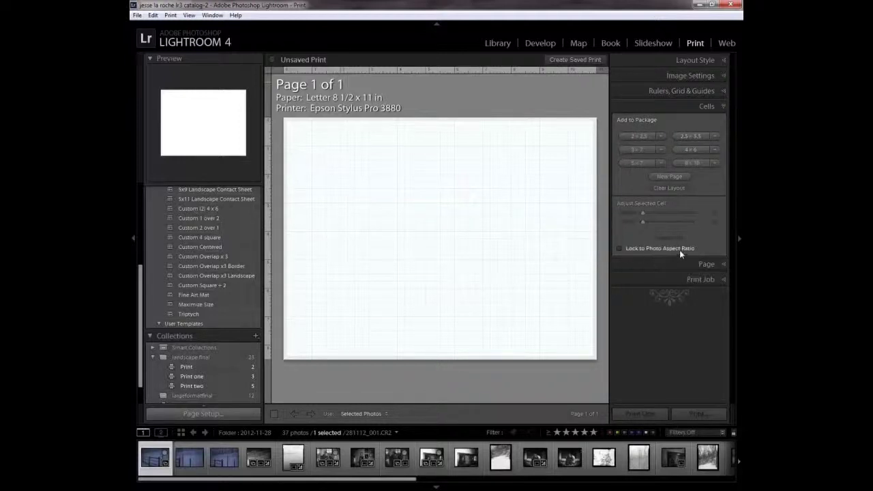
left_click(723, 107)
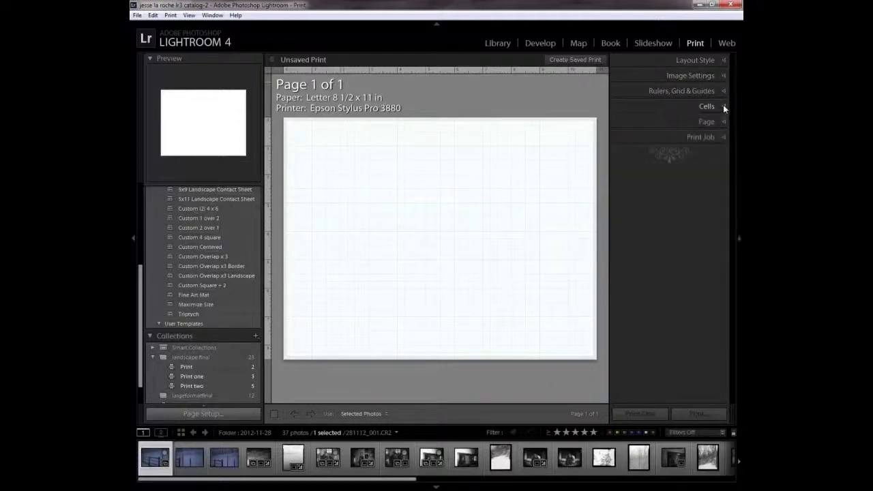
left_click(724, 121)
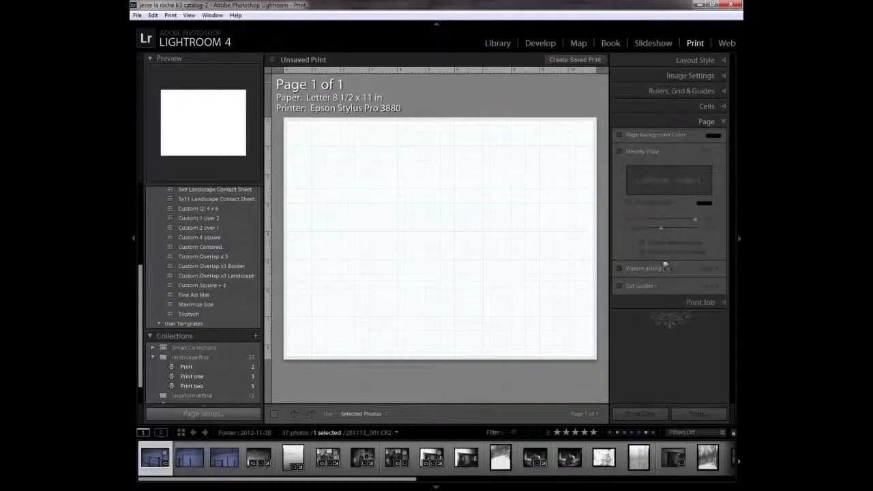
left_click(724, 120)
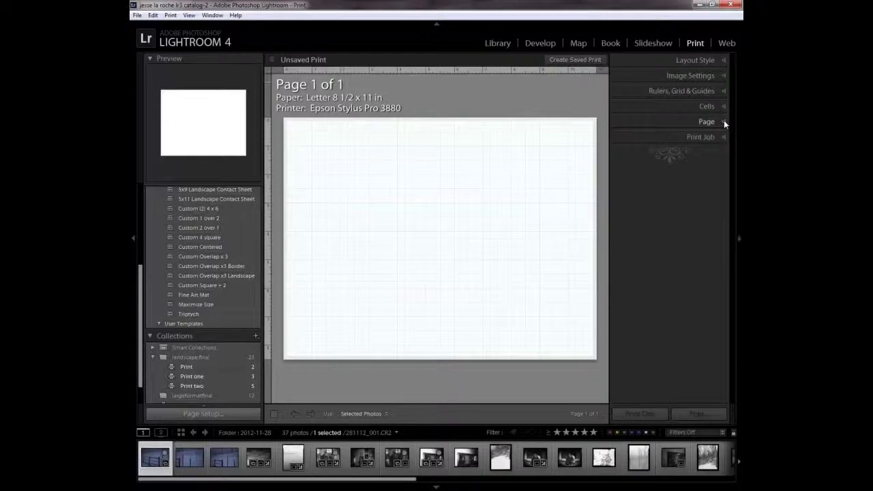
left_click(725, 137)
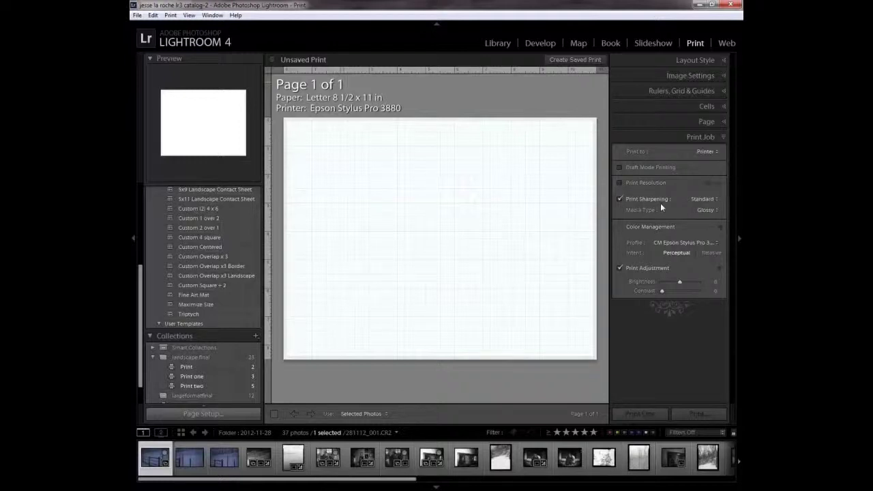
Disable Print Sharpening and lower the Print Adjustment brightness to +3
left_click(620, 198)
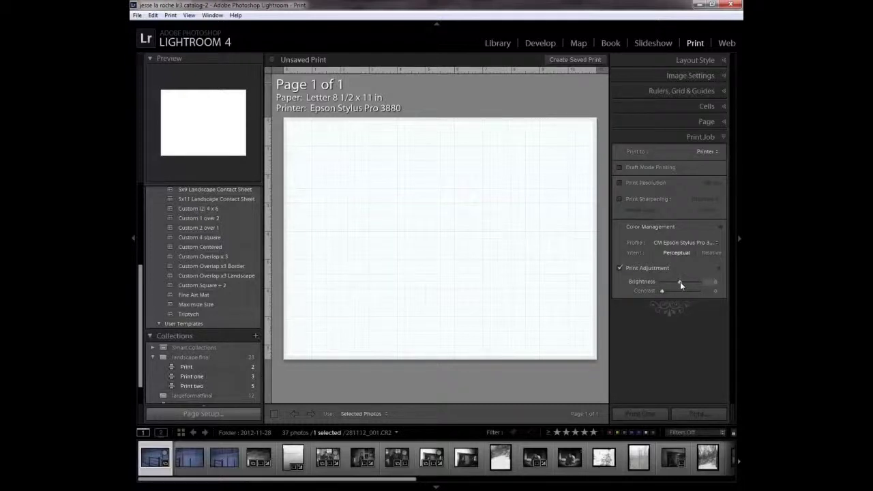
left_click_drag(688, 284, 681, 288)
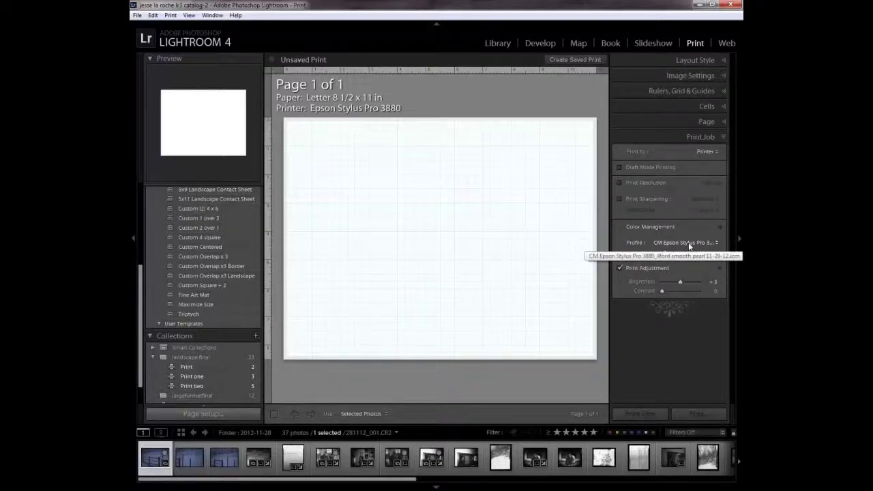
left_click(235, 413)
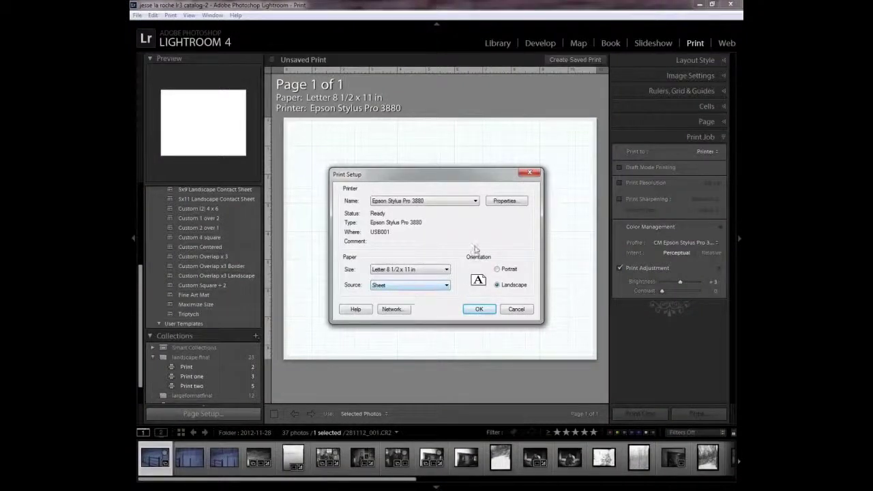
left_click(496, 203)
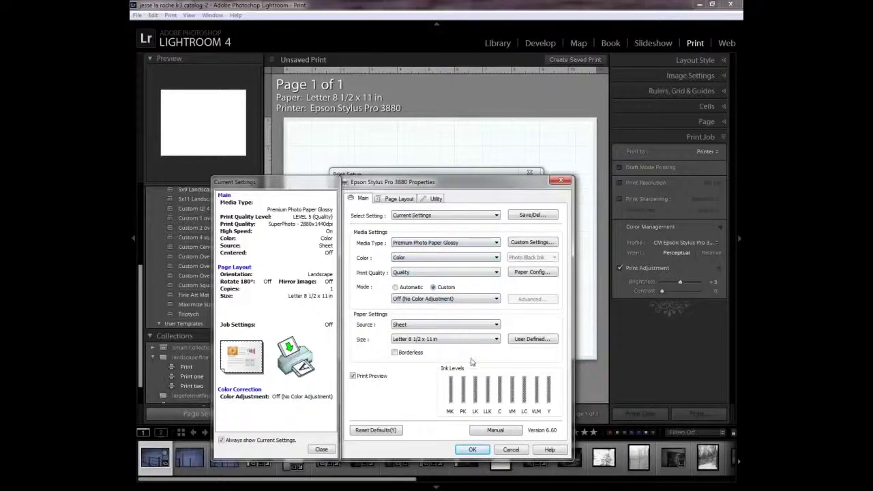
left_click(481, 451)
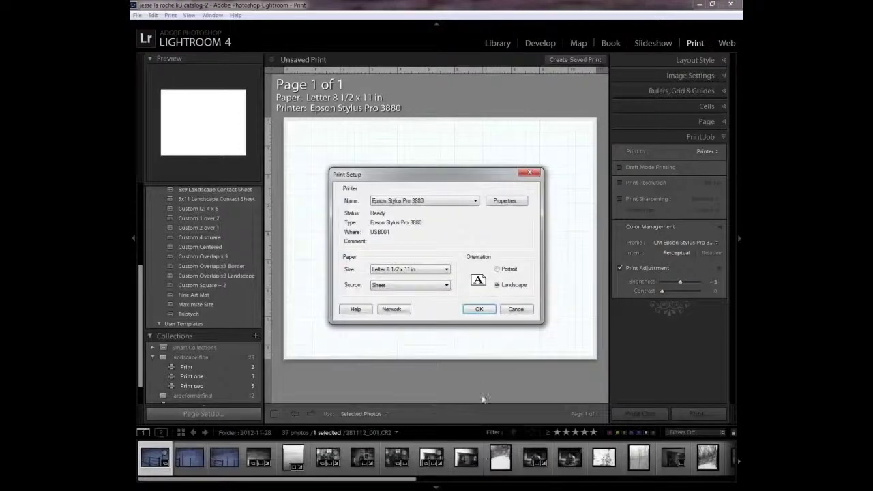
left_click(479, 310)
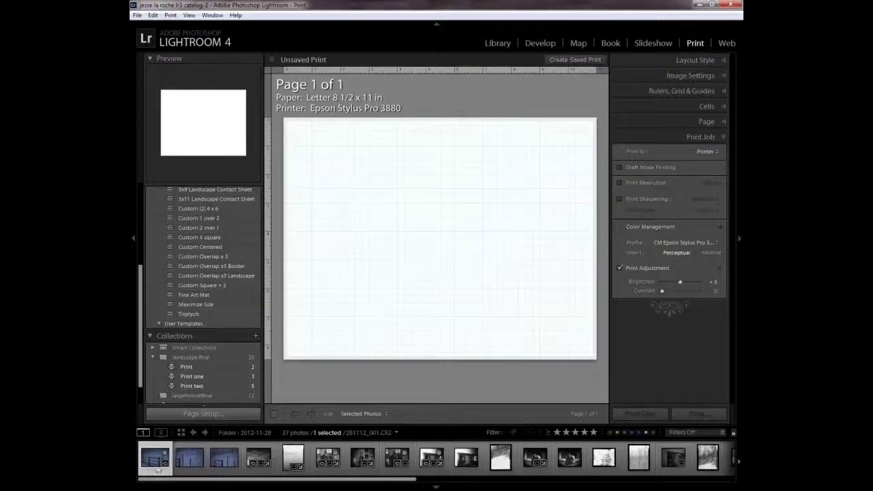
Place the fence photo on the Letter page and resize its cell to 2 x 6.532 in
left_click_drag(154, 462, 430, 222)
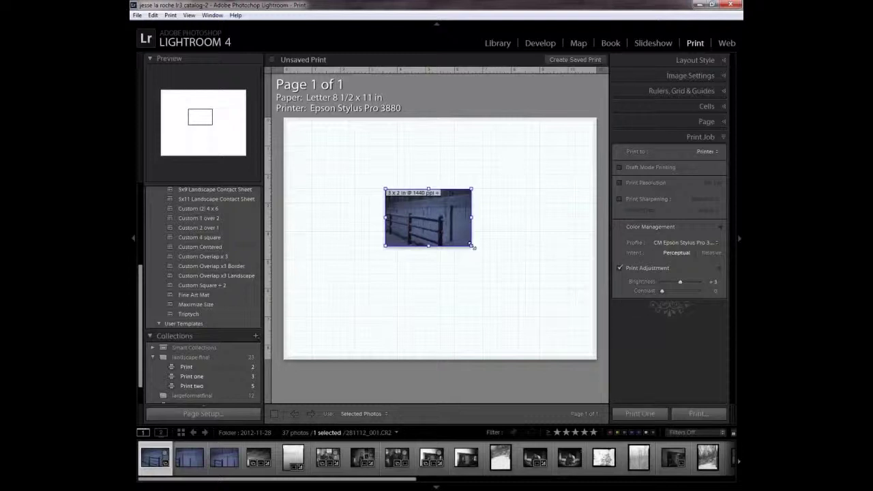
left_click_drag(472, 247, 577, 318)
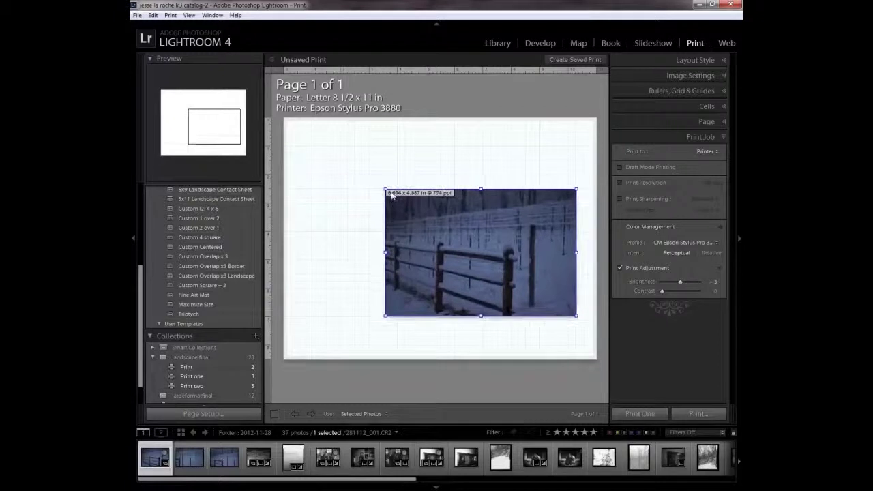
left_click_drag(384, 187, 297, 130)
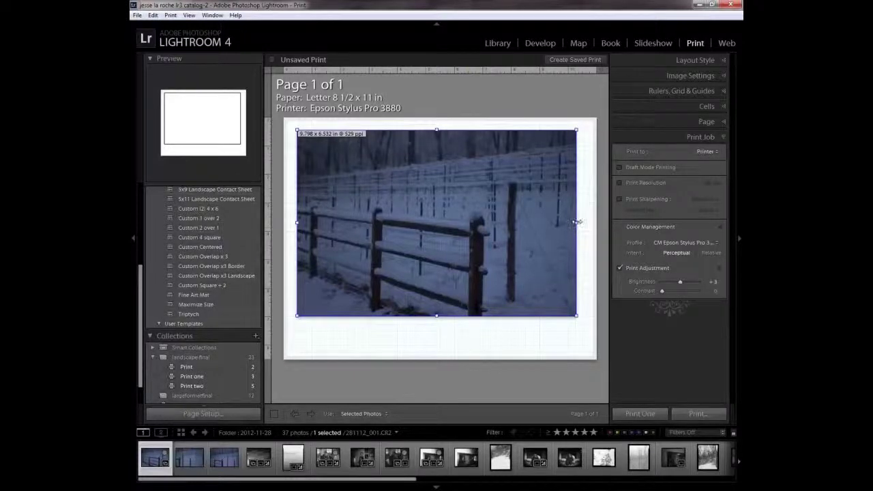
left_click_drag(577, 223, 355, 221)
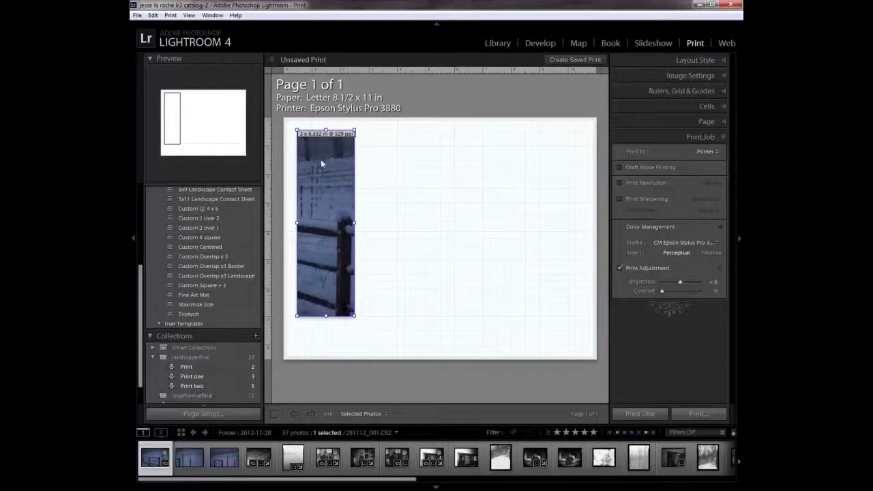
Move the 2 x 6.532 in strip to the left margin and Alt-drag duplicates into five side-by-side cells
left_click_drag(321, 162, 314, 164)
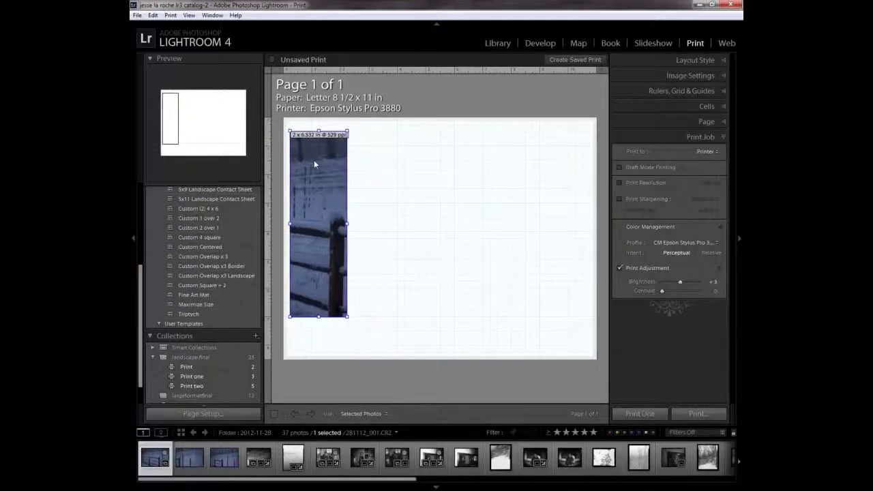
left_click_drag(314, 161, 312, 161)
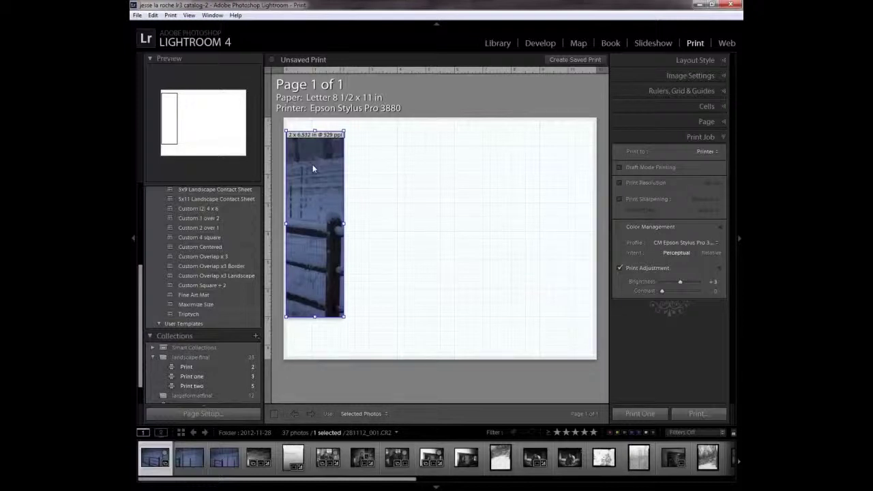
left_click_drag(312, 165, 564, 167)
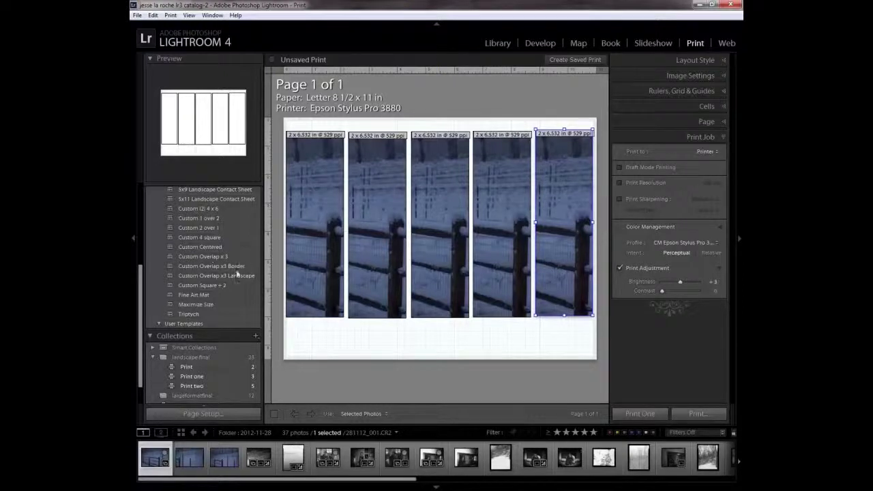
Save the layout in User Templates as '8.5 x 11 horizontal TS'
scroll(235, 269, "up", 2)
scroll(235, 270, "up", 3)
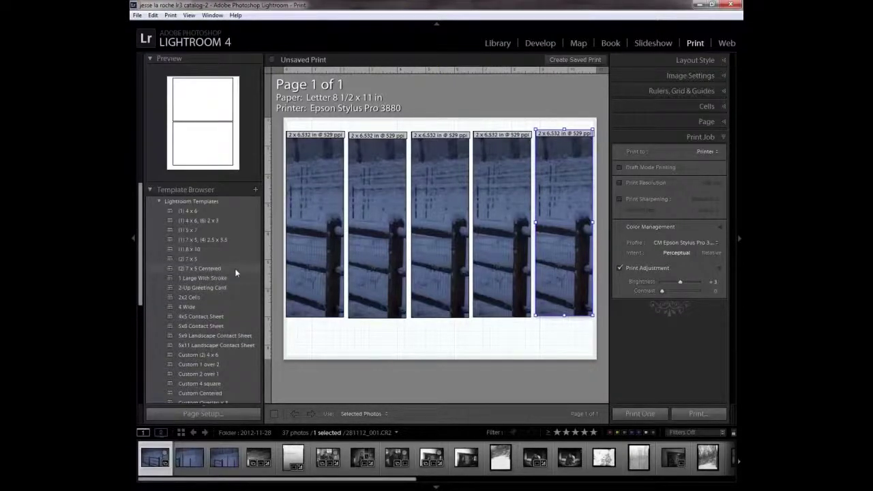
left_click(256, 191)
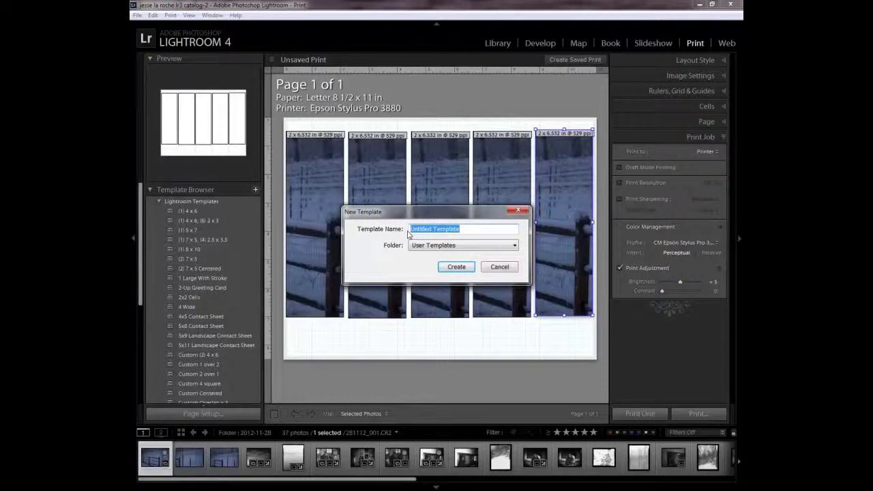
type("8")
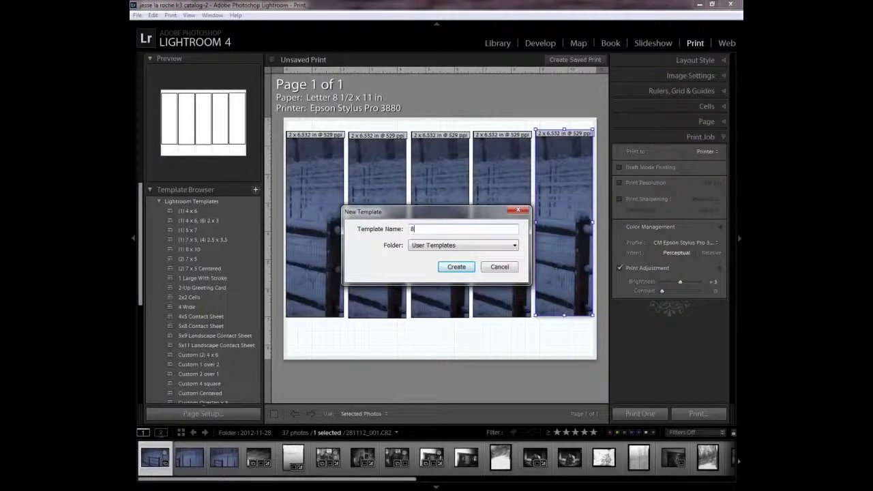
type(".5 x 11 horizontal TS")
left_click(445, 266)
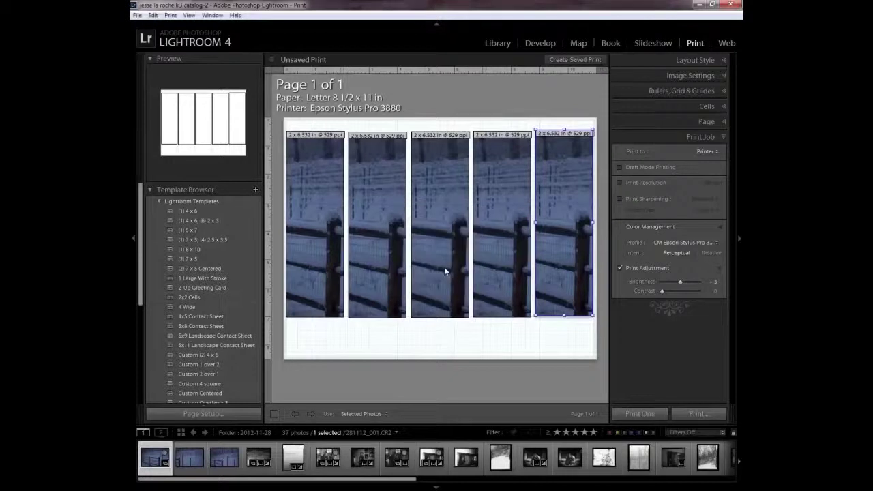
scroll(234, 292, "down", 4)
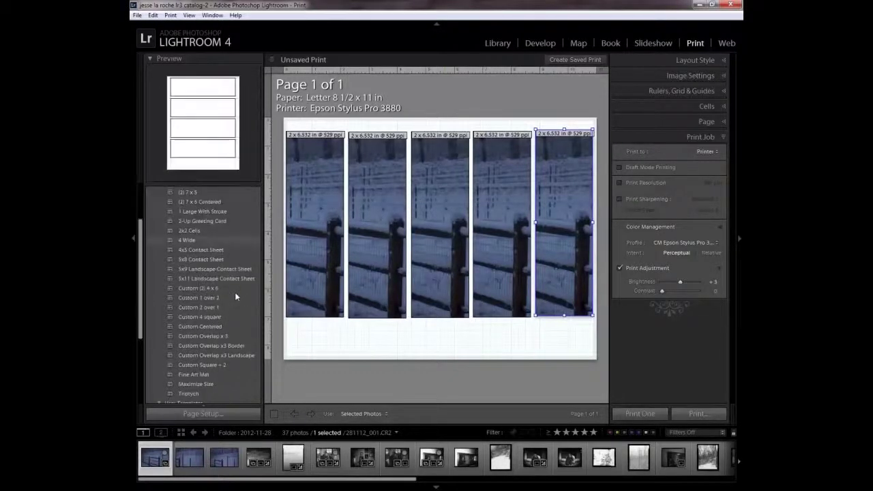
scroll(225, 301, "down", 2)
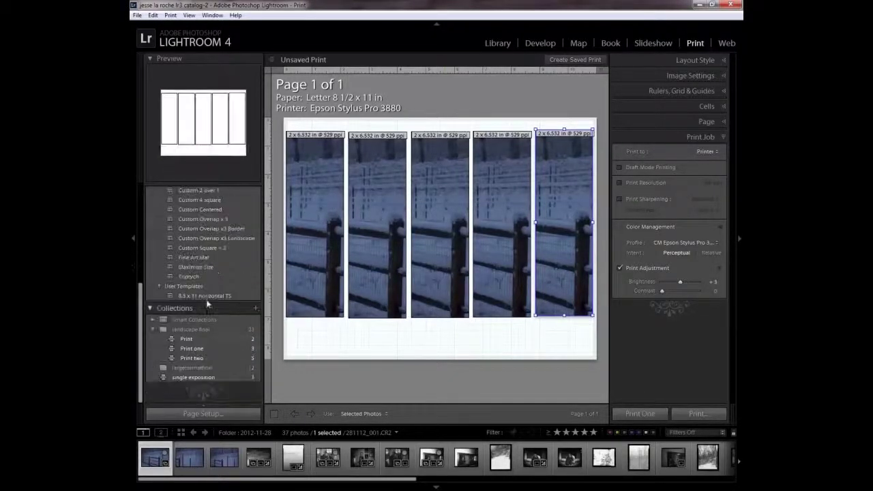
Apply the '8.5 x 11 horizontal TS' template, put the fence photo in strip one and 281112_011 in strip two
left_click(207, 296)
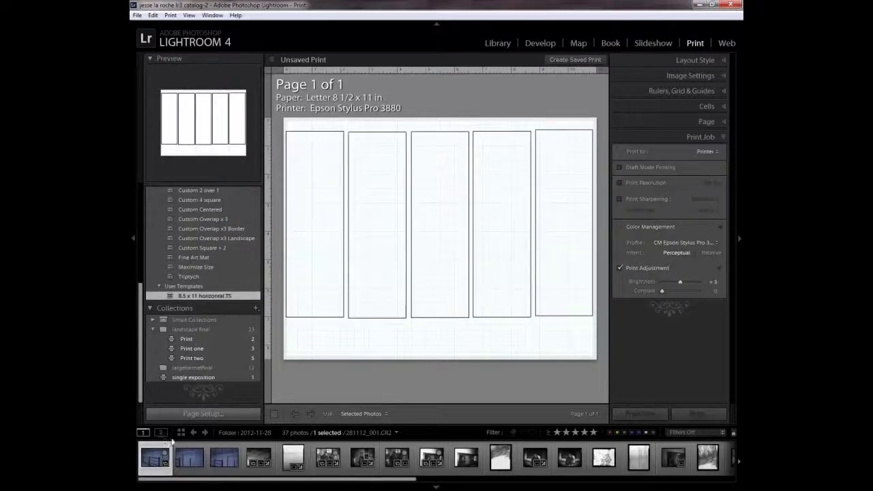
left_click_drag(154, 463, 314, 206)
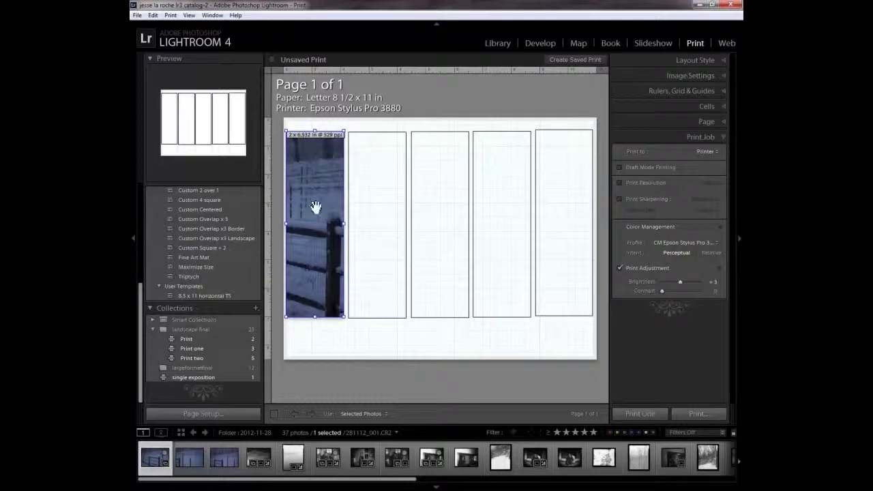
mouse_move(321, 224)
left_mouse_down()
mouse_move(307, 221)
mouse_move(337, 222)
mouse_move(290, 225)
mouse_move(318, 221)
left_mouse_up()
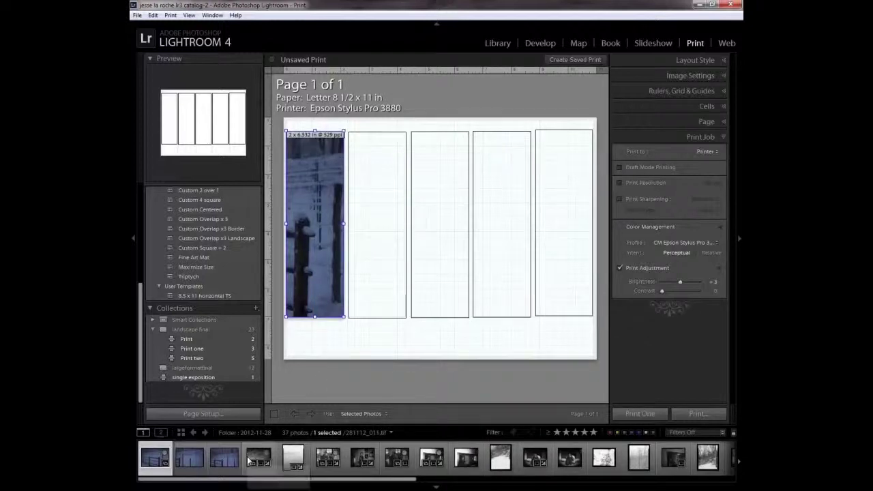
left_click_drag(254, 461, 381, 236)
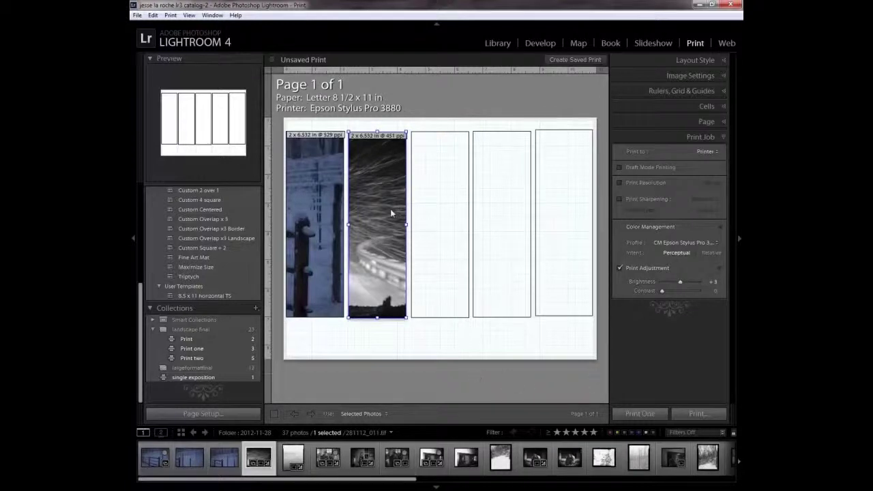
Reset the template cells and place only photo 281112_011 in the second strip
left_click(214, 295)
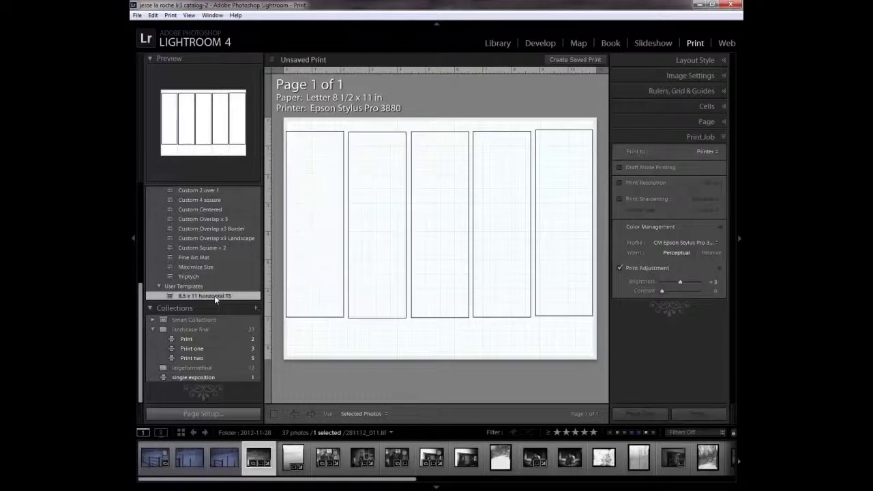
left_click_drag(163, 462, 329, 300)
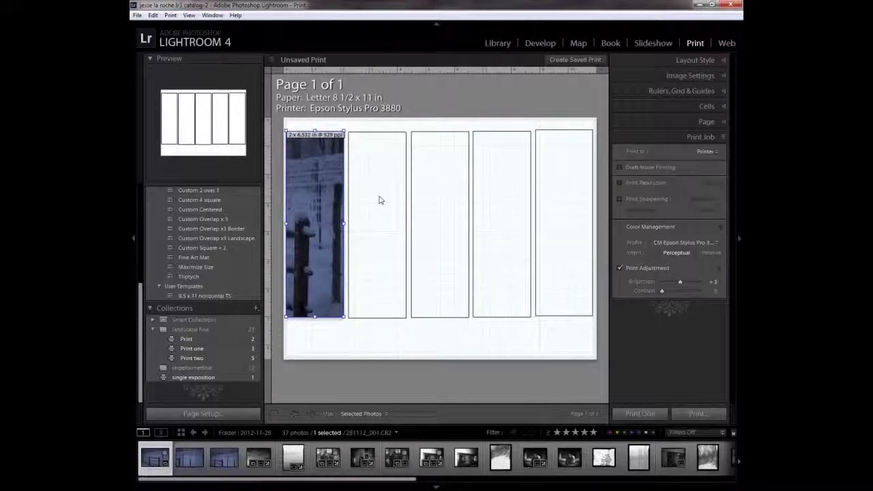
left_click(193, 297)
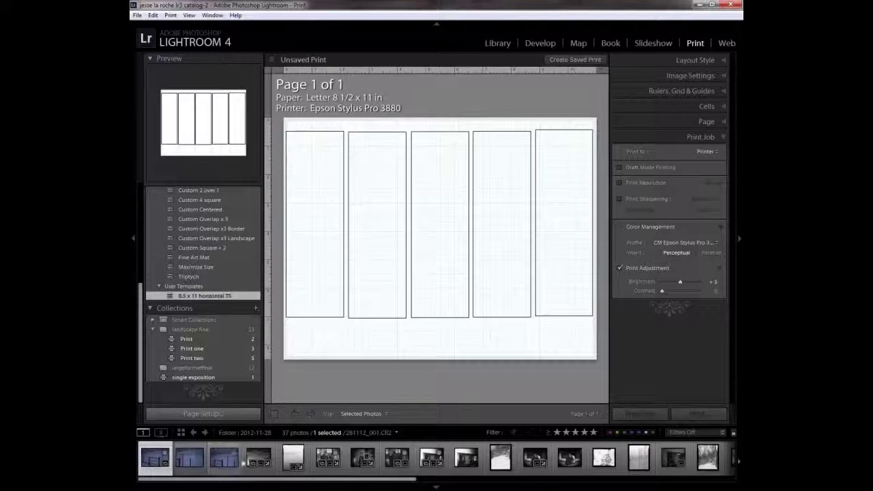
left_click_drag(258, 459, 372, 237)
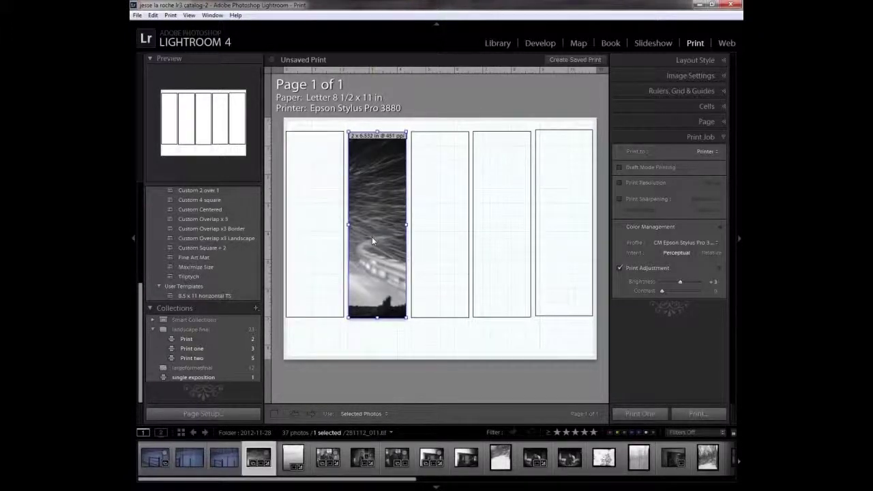